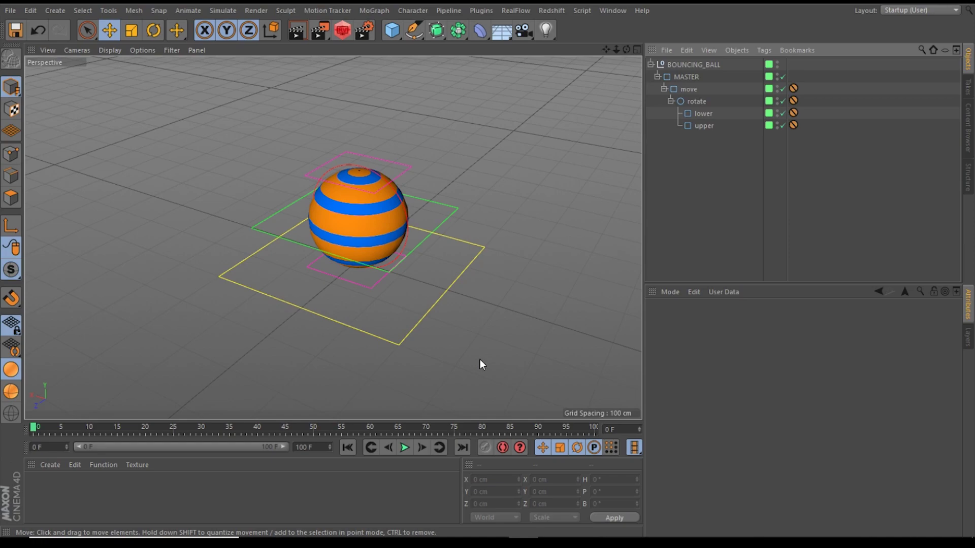
Step: Move the whole rig along Z from MASTER, rotate it, and scale it to about double size
{"action": "left_click", "coordinate": [683, 77]}
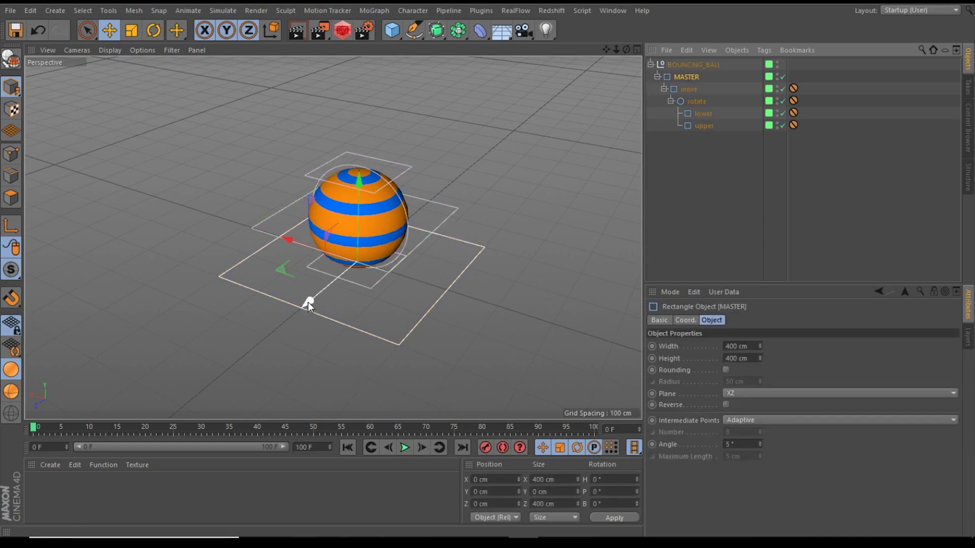
{"action": "left_click_drag", "start_coordinate": [308, 303], "coordinate": [468, 252]}
{"action": "left_click", "coordinate": [153, 30]}
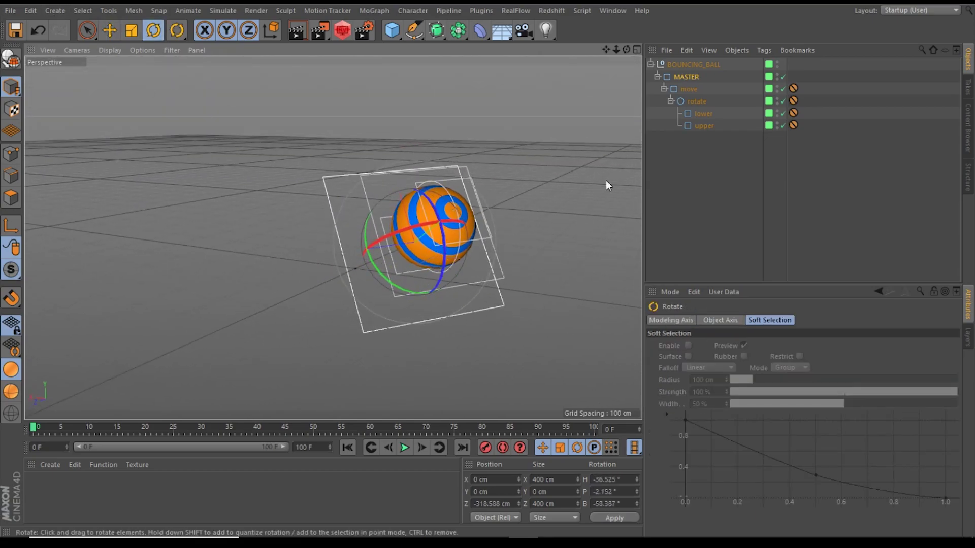
{"action": "left_click_drag", "start_coordinate": [11, 88], "coordinate": [58, 131]}
{"action": "key", "text": "t"}
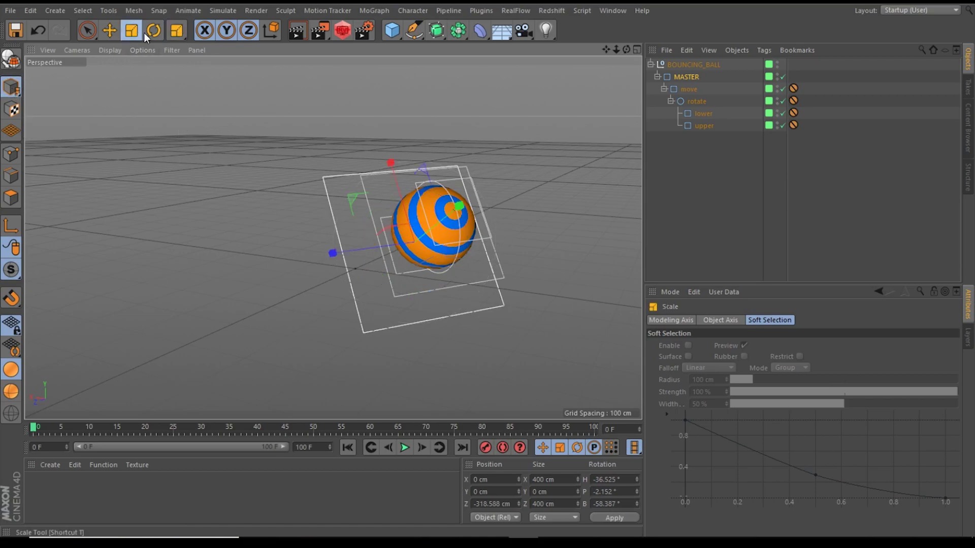
{"action": "left_click_drag", "start_coordinate": [391, 215], "coordinate": [413, 211]}
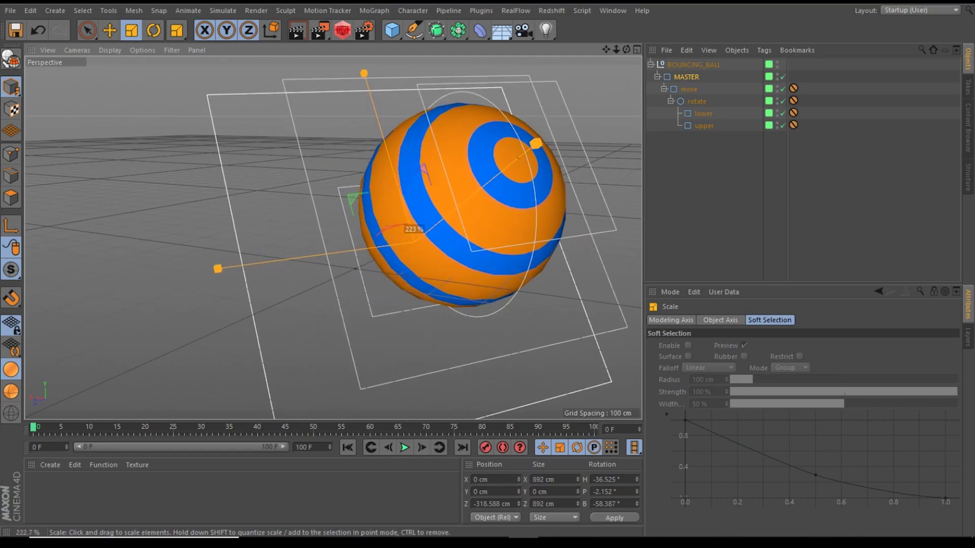
Step: Restore the rig's original position, rotation and size with Character > Commands > Reset PSR
{"action": "scroll", "coordinate": [354, 255], "scroll_direction": "down", "scroll_amount": 4}
{"action": "scroll", "coordinate": [354, 255], "scroll_direction": "down", "scroll_amount": 1}
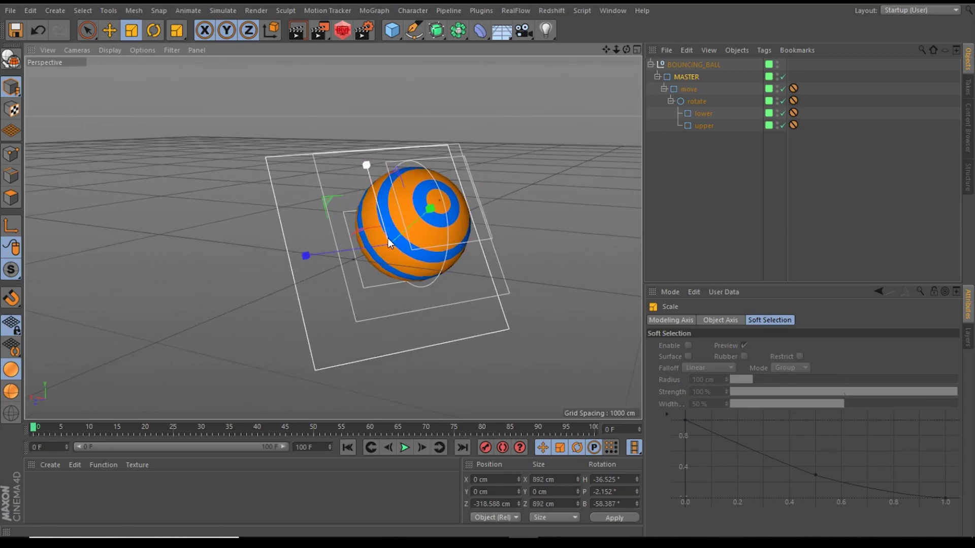
{"action": "scroll", "coordinate": [395, 230], "scroll_direction": "up", "scroll_amount": 2}
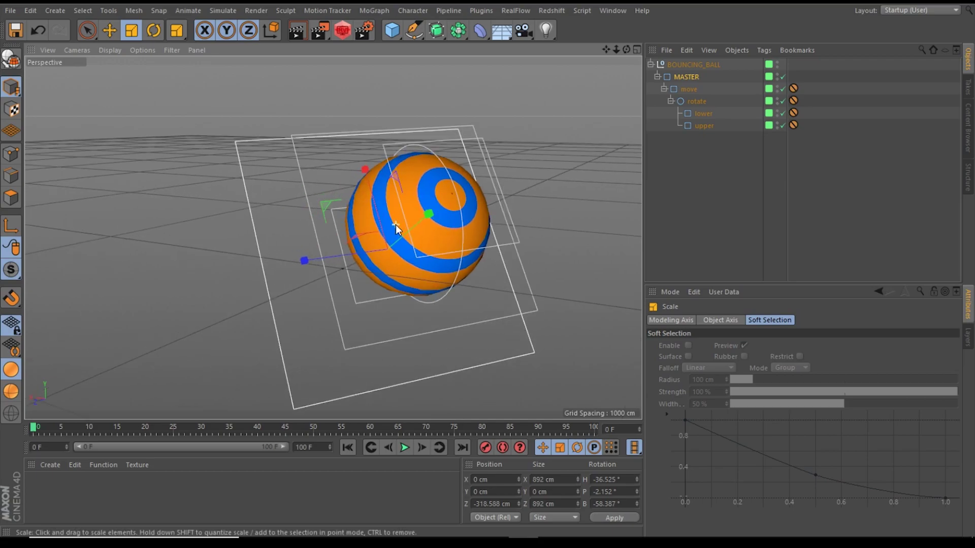
{"action": "left_click", "coordinate": [409, 10]}
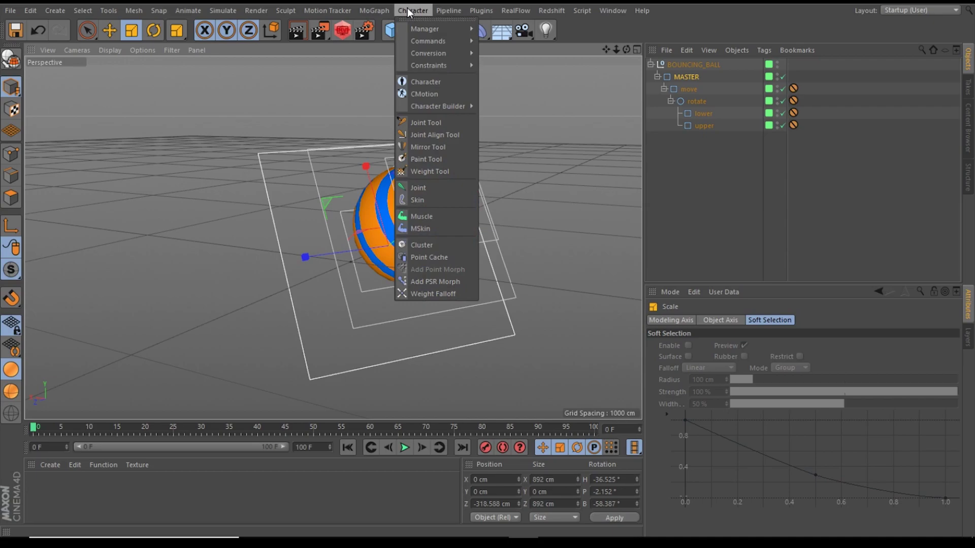
{"action": "mouse_move", "coordinate": [432, 41]}
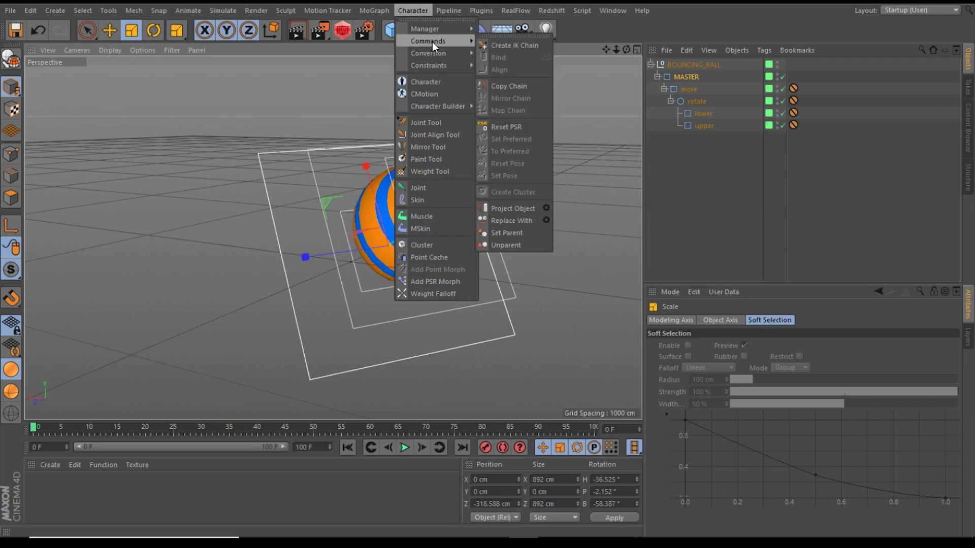
{"action": "left_click", "coordinate": [522, 127]}
Step: Orbit to look down on the ball and select the upper controller with the Move tool
{"action": "left_click", "coordinate": [754, 180]}
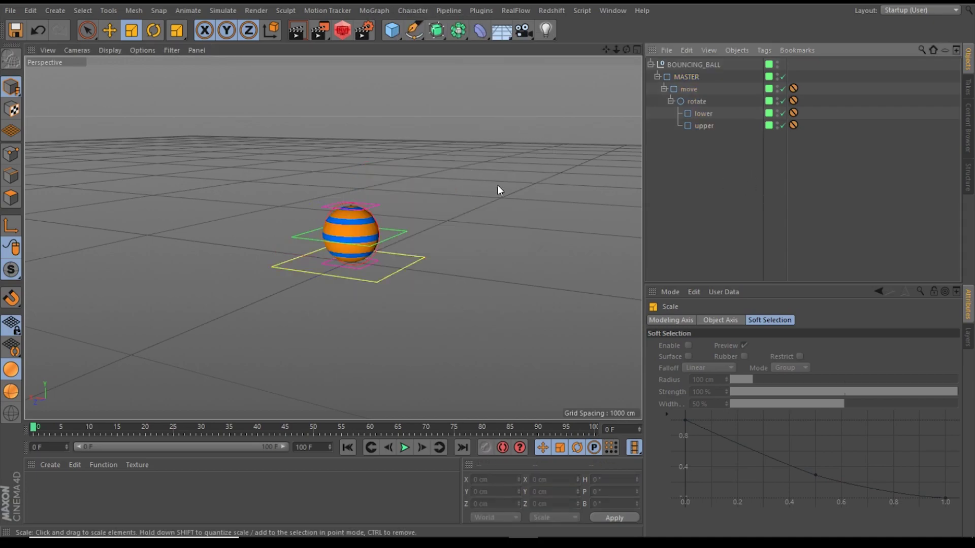
{"action": "scroll", "coordinate": [370, 254], "scroll_direction": "up", "scroll_amount": 5}
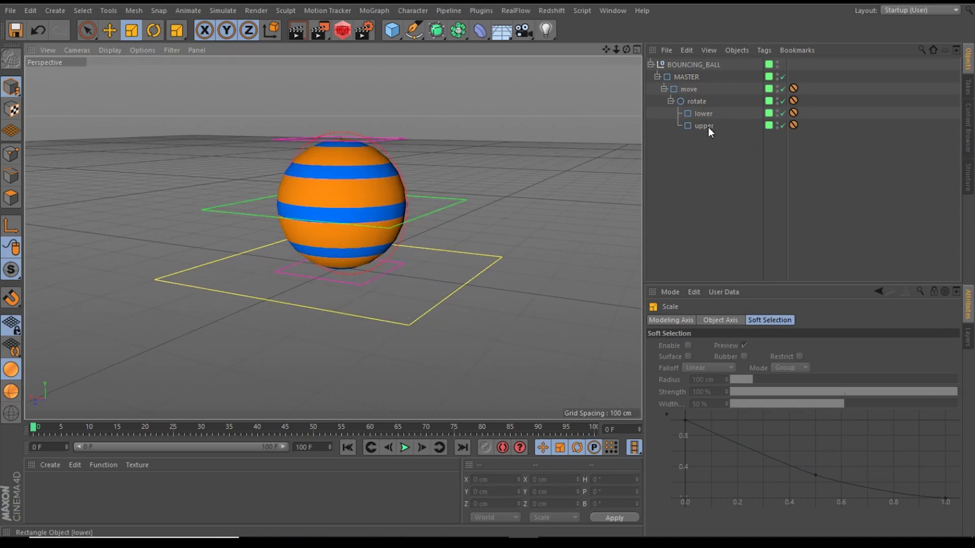
{"action": "left_click_drag", "start_coordinate": [389, 147], "coordinate": [410, 119], "text": "alt"}
{"action": "left_click", "coordinate": [410, 120]}
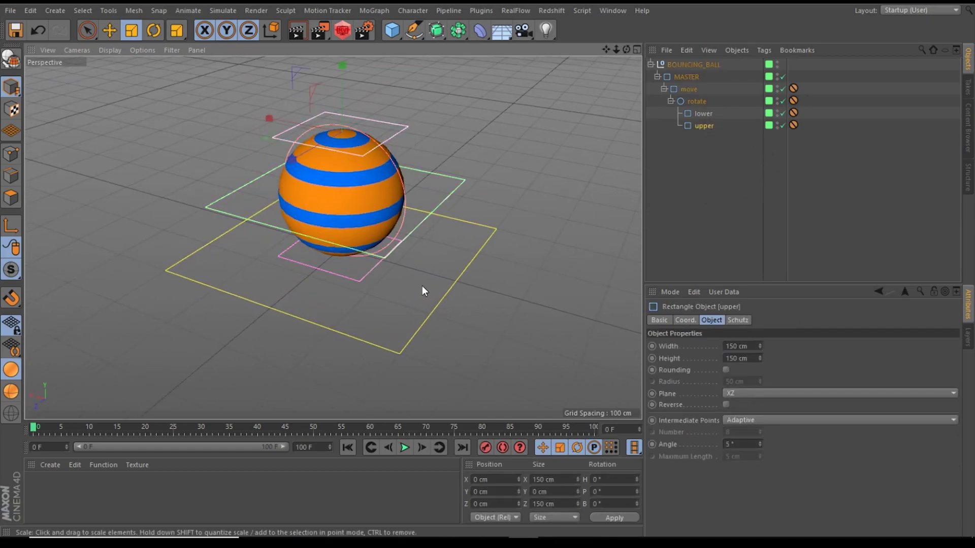
{"action": "scroll", "coordinate": [422, 290], "scroll_direction": "down", "scroll_amount": 5}
{"action": "left_click", "coordinate": [111, 31]}
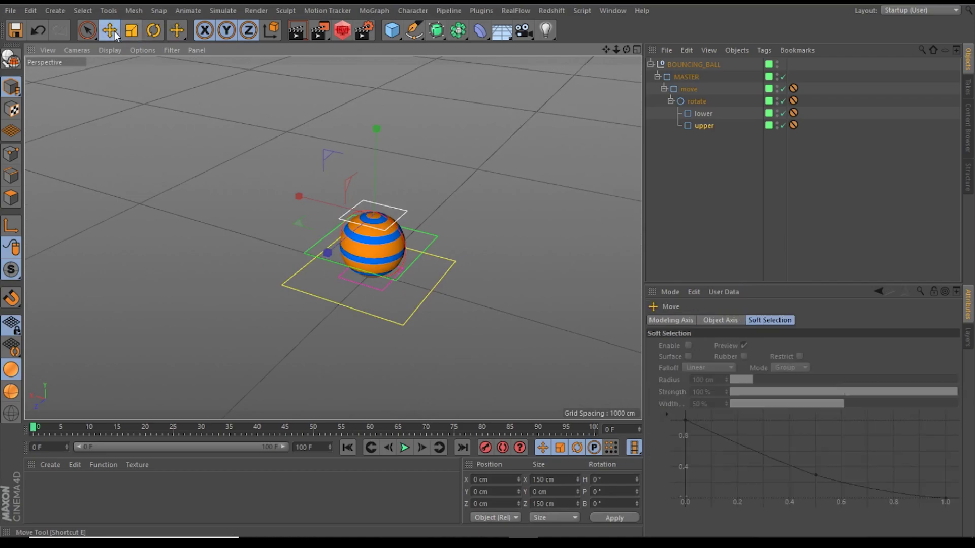
{"action": "scroll", "coordinate": [423, 234], "scroll_direction": "up", "scroll_amount": 5}
Step: Stretch and squash the ball with the upper controller, then reshape it by moving the lower one
{"action": "left_click_drag", "start_coordinate": [362, 127], "coordinate": [376, 180]}
{"action": "left_click_drag", "start_coordinate": [373, 232], "coordinate": [422, 197], "text": "alt"}
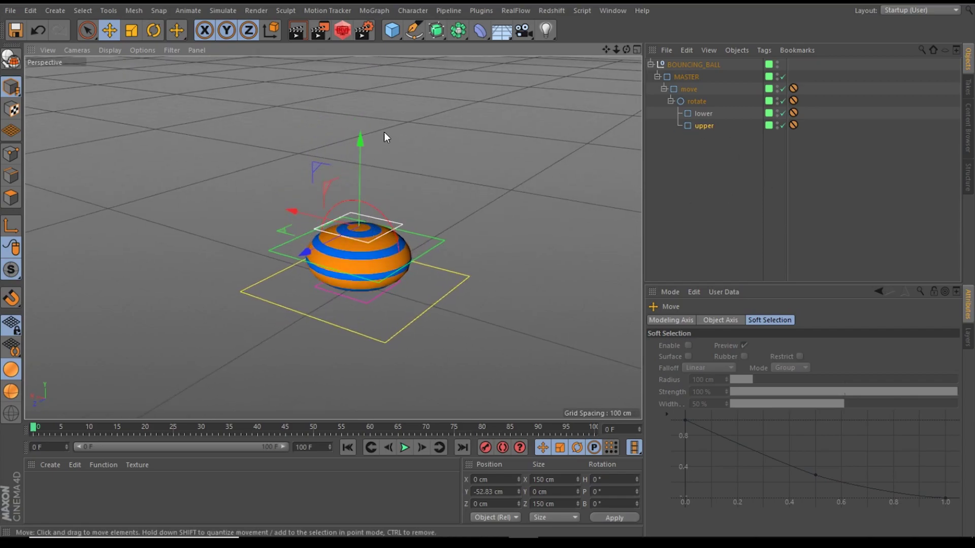
{"action": "left_click_drag", "start_coordinate": [360, 143], "coordinate": [364, 96]}
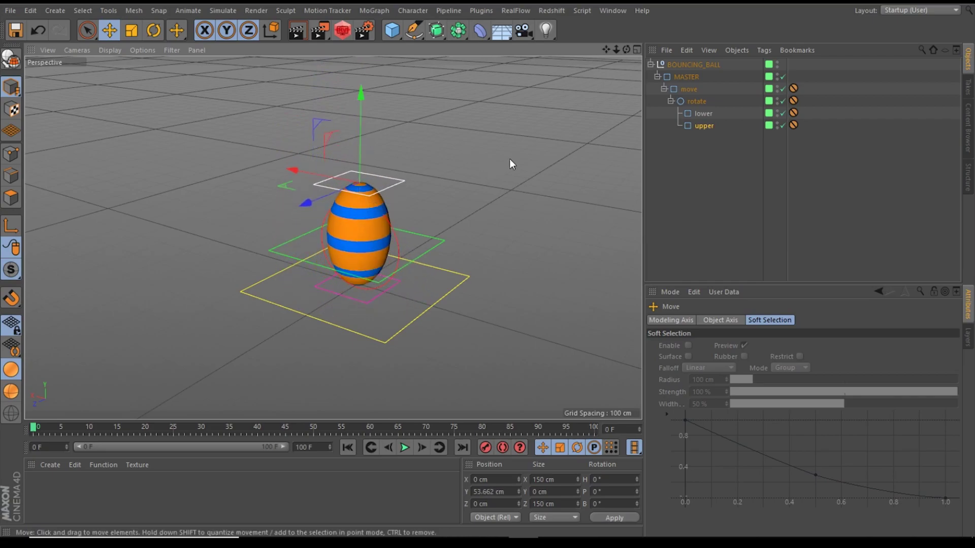
{"action": "left_click", "coordinate": [702, 113]}
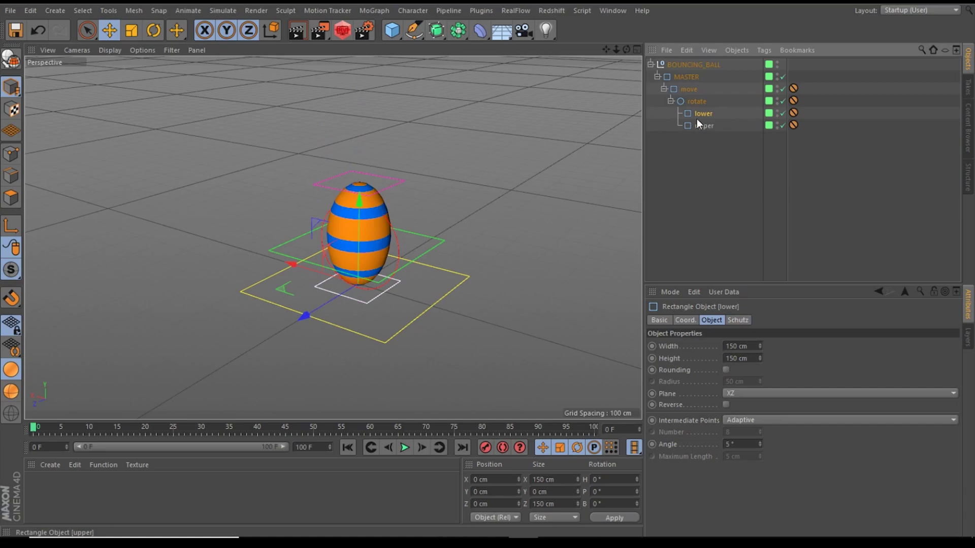
{"action": "left_click_drag", "start_coordinate": [357, 203], "coordinate": [430, 184]}
Step: Slide the ball and both controllers along X and Z, then stretch it with the upper controller
{"action": "left_click", "coordinate": [386, 179], "text": "shift"}
{"action": "right_click_drag", "start_coordinate": [386, 182], "coordinate": [261, 214], "text": "alt"}
{"action": "left_click_drag", "start_coordinate": [261, 214], "coordinate": [531, 244]}
{"action": "middle_click_drag", "start_coordinate": [531, 244], "coordinate": [266, 250], "text": "alt"}
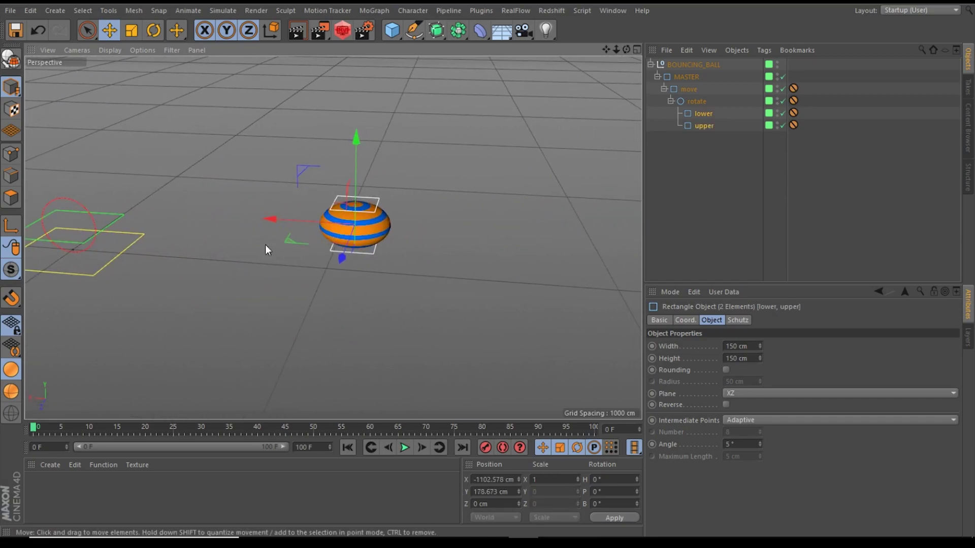
{"action": "left_click_drag", "start_coordinate": [330, 268], "coordinate": [395, 287]}
{"action": "left_click", "coordinate": [356, 252]}
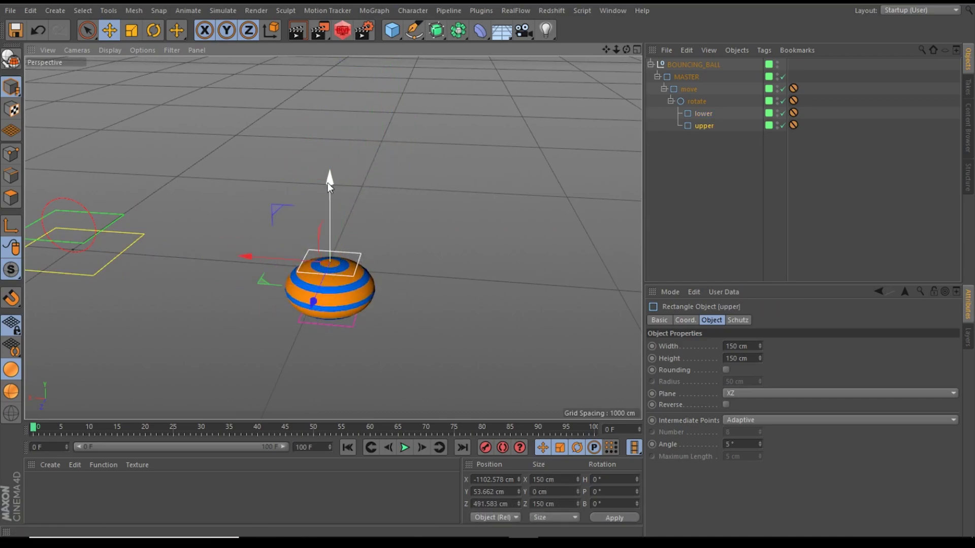
{"action": "mouse_move", "coordinate": [328, 183]}
{"action": "left_mouse_down"}
{"action": "mouse_move", "coordinate": [324, 115]}
{"action": "mouse_move", "coordinate": [323, 203]}
{"action": "mouse_move", "coordinate": [321, 154]}
{"action": "mouse_move", "coordinate": [328, 167]}
{"action": "left_mouse_up"}
Step: Reset PSR on the lower and upper controllers so the ball is round and centred again
{"action": "left_click_drag", "start_coordinate": [700, 109], "coordinate": [704, 115]}
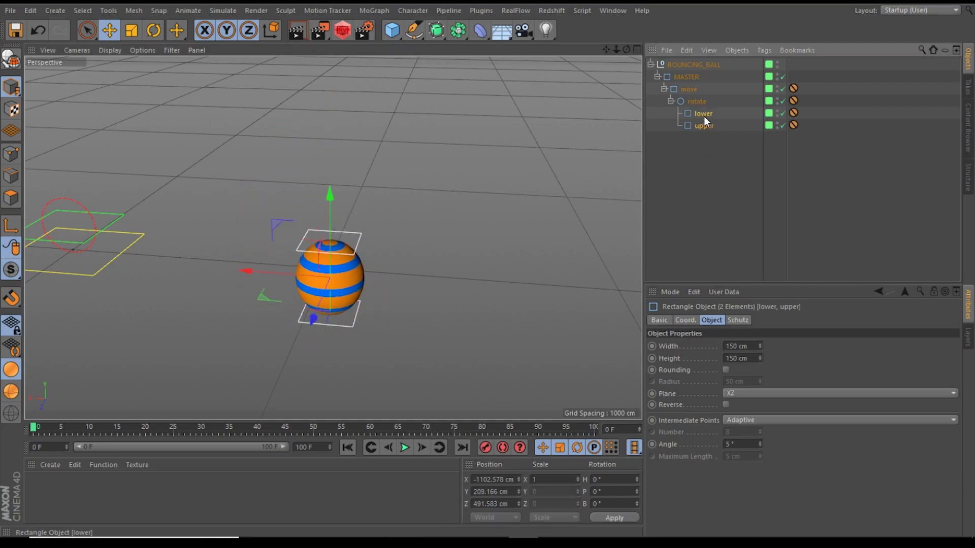
{"action": "left_click", "coordinate": [413, 10]}
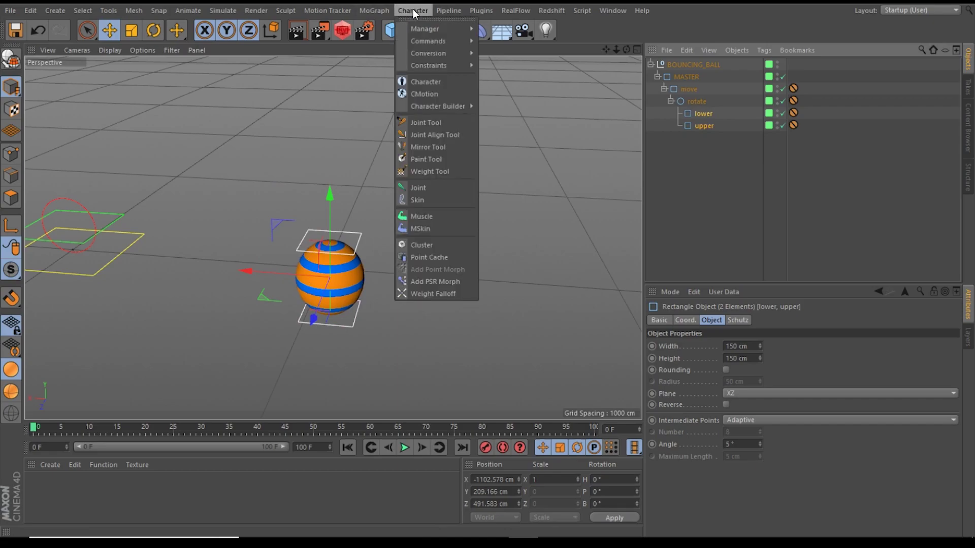
{"action": "mouse_move", "coordinate": [428, 41]}
{"action": "left_click", "coordinate": [528, 128]}
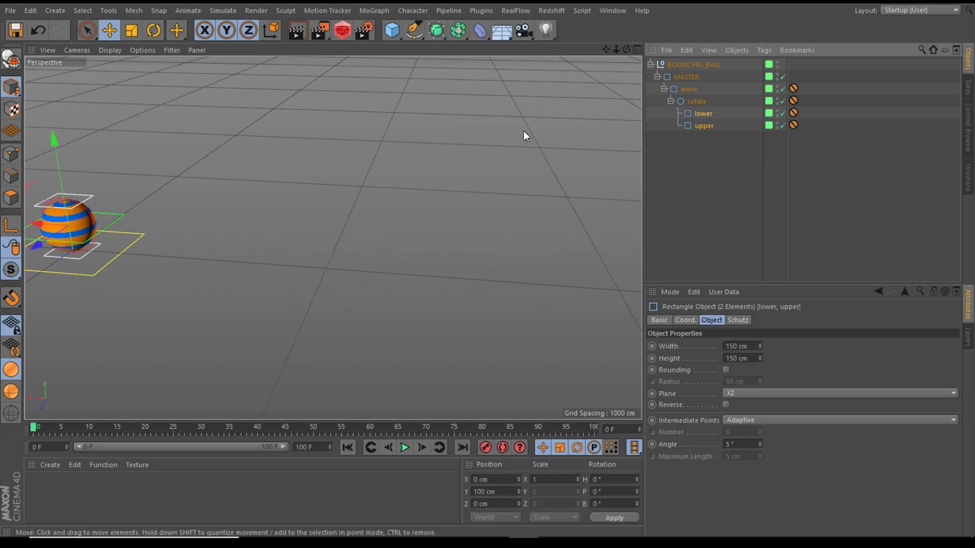
{"action": "middle_click_drag", "start_coordinate": [154, 239], "coordinate": [444, 229]}
{"action": "scroll", "coordinate": [265, 215], "scroll_direction": "up", "scroll_amount": 4}
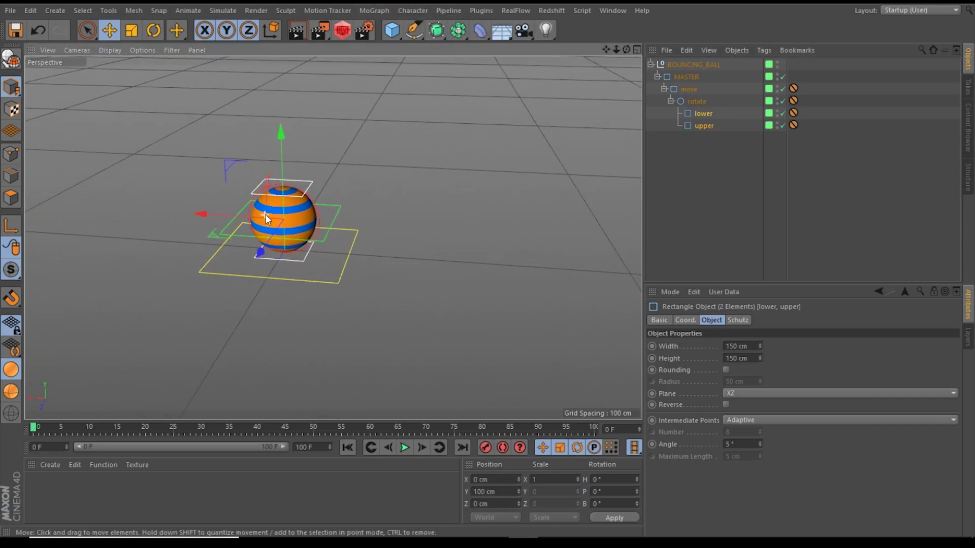
{"action": "left_click", "coordinate": [754, 182]}
{"action": "left_click", "coordinate": [704, 102]}
Step: Spin the ball with the rotate controller, then pull the lower controller down to stretch it
{"action": "scroll", "coordinate": [367, 191], "scroll_direction": "up", "scroll_amount": 2}
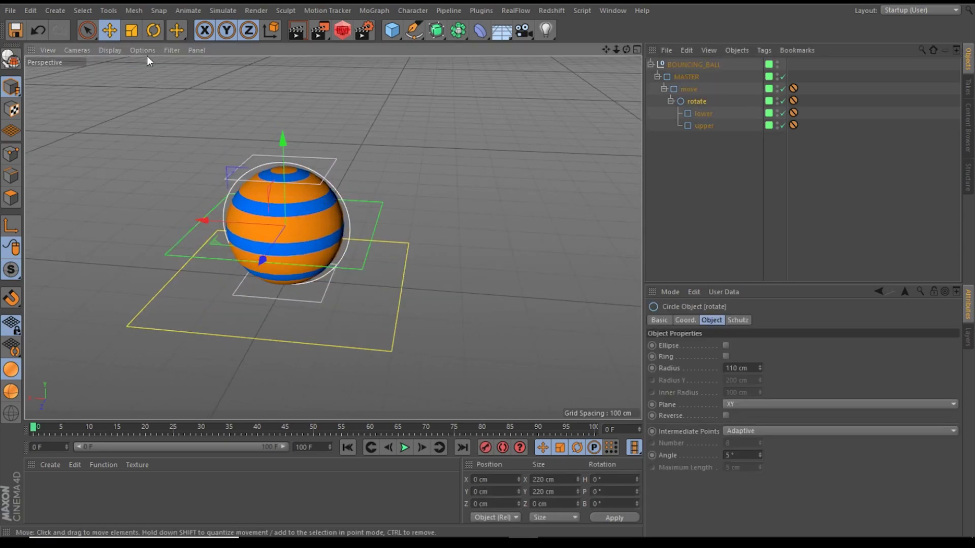
{"action": "left_click", "coordinate": [153, 30]}
{"action": "left_click_drag", "start_coordinate": [305, 213], "coordinate": [510, 247]}
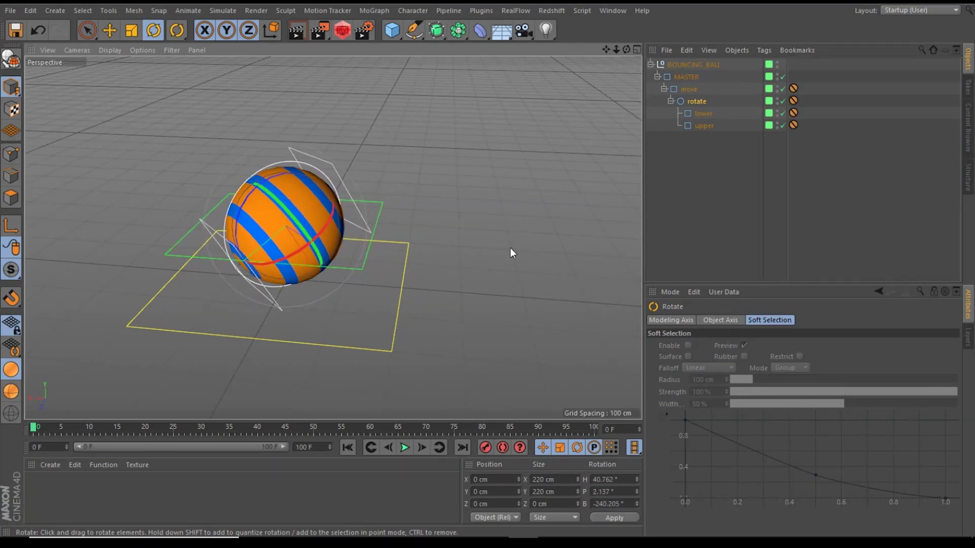
{"action": "left_click", "coordinate": [713, 151]}
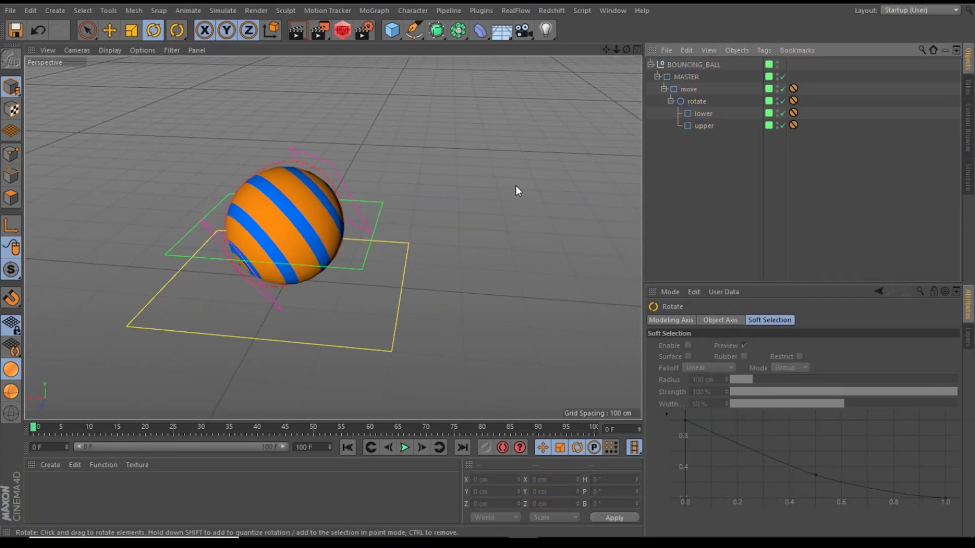
{"action": "left_click", "coordinate": [334, 172]}
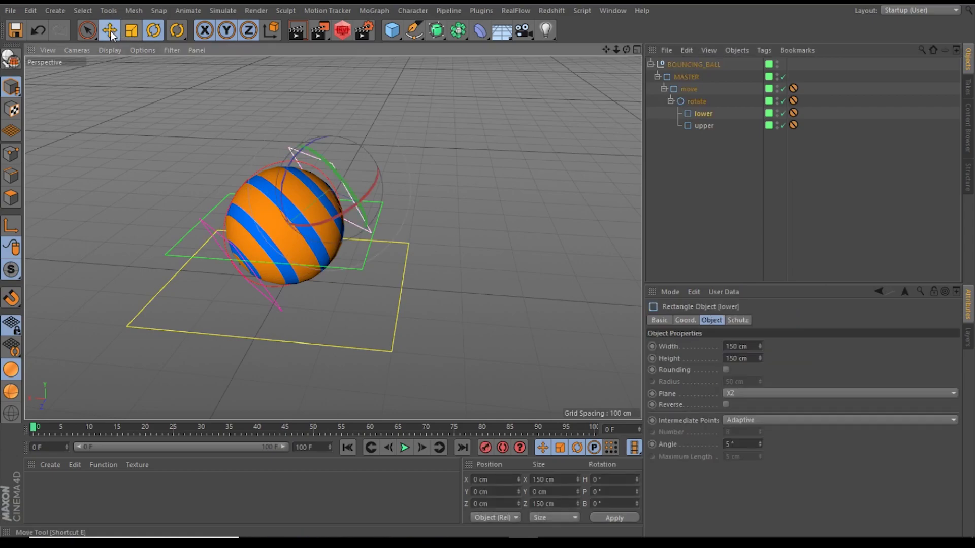
{"action": "key", "text": "e"}
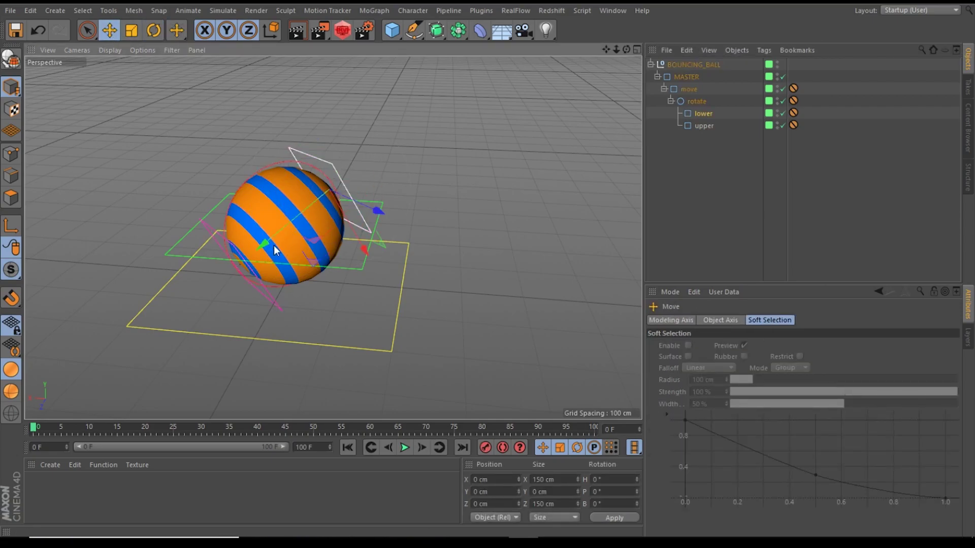
{"action": "left_click_drag", "start_coordinate": [268, 246], "coordinate": [275, 312]}
Step: Deform the ball with the upper controller, then select the rotate, lower and upper controllers
{"action": "left_click", "coordinate": [276, 312]}
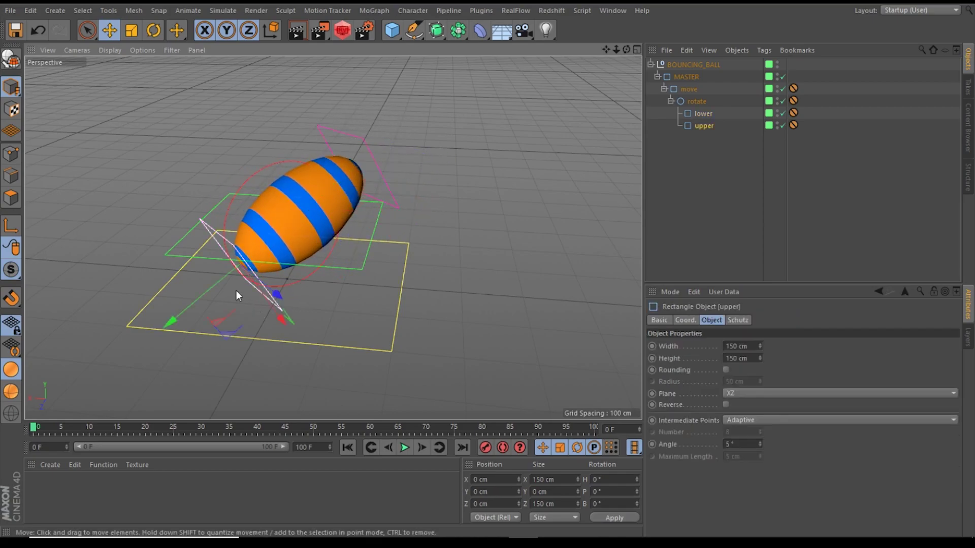
{"action": "left_click_drag", "start_coordinate": [198, 300], "coordinate": [168, 325]}
{"action": "left_click_drag", "start_coordinate": [723, 155], "coordinate": [699, 99]}
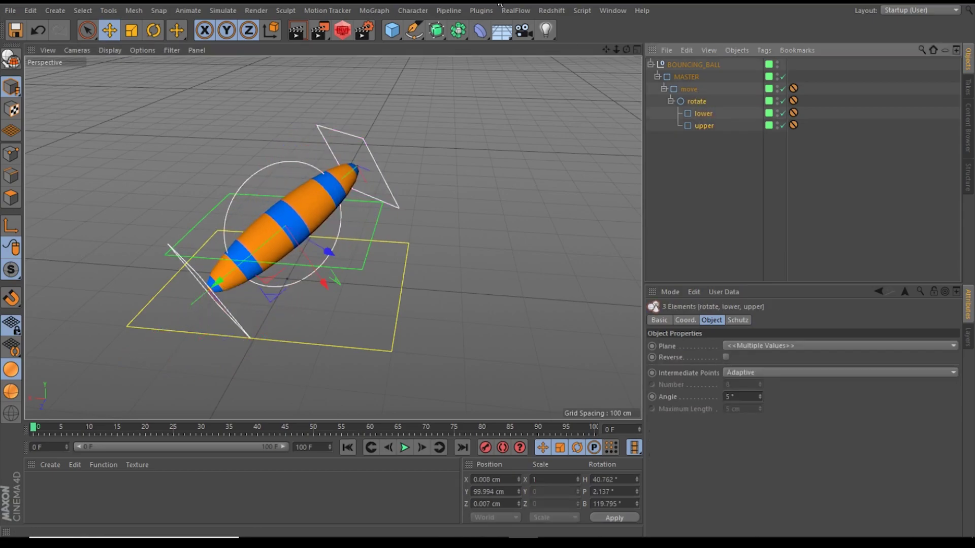
{"action": "left_click", "coordinate": [420, 11]}
Step: Reset PSR on the rotate, lower and upper controllers so the ball is upright and round
{"action": "mouse_move", "coordinate": [433, 44]}
{"action": "left_click", "coordinate": [507, 126]}
{"action": "left_click", "coordinate": [720, 191]}
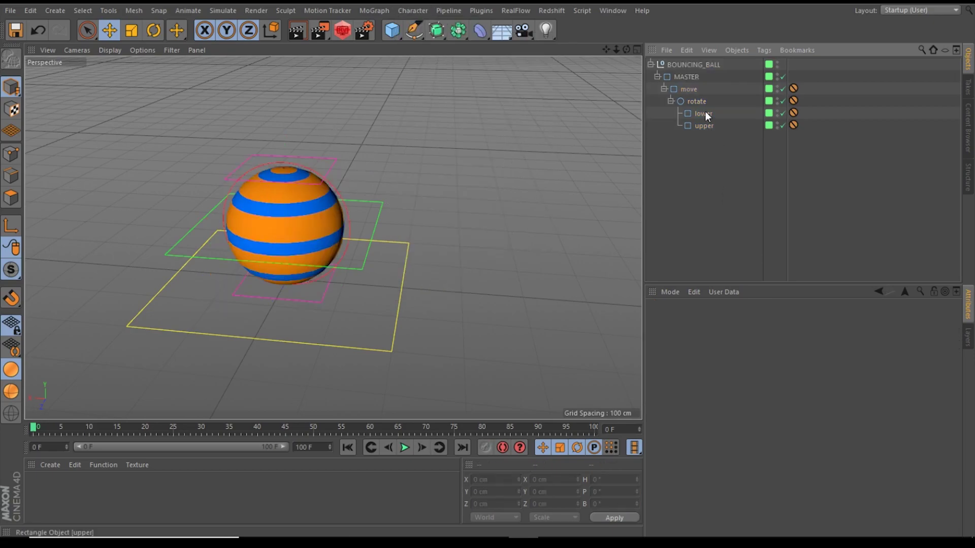
Step: Shift the ball away from the master square with the move controller and spin it around
{"action": "left_click", "coordinate": [688, 89]}
{"action": "scroll", "coordinate": [283, 229], "scroll_direction": "down", "scroll_amount": 3}
{"action": "left_click_drag", "start_coordinate": [252, 206], "coordinate": [353, 203]}
{"action": "scroll", "coordinate": [438, 259], "scroll_direction": "up", "scroll_amount": 4}
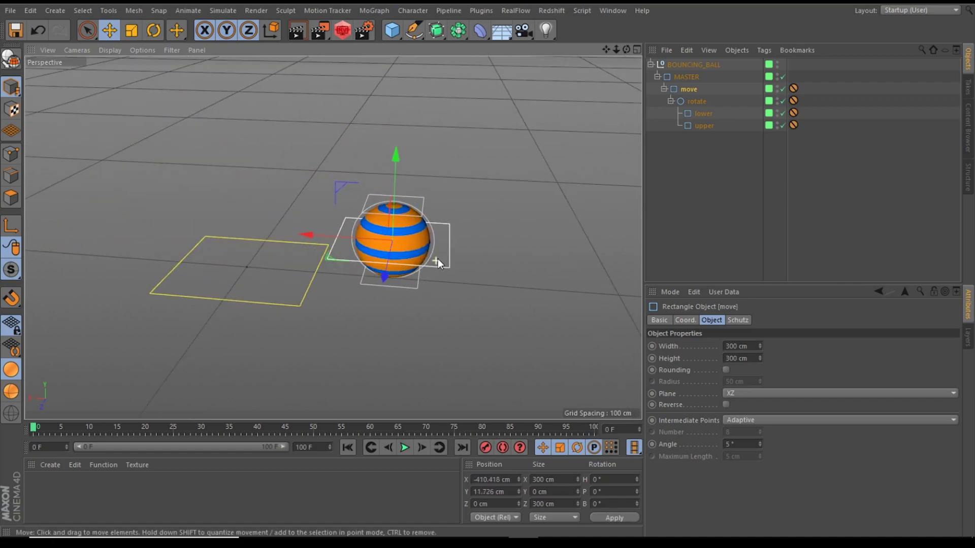
{"action": "left_click", "coordinate": [147, 29]}
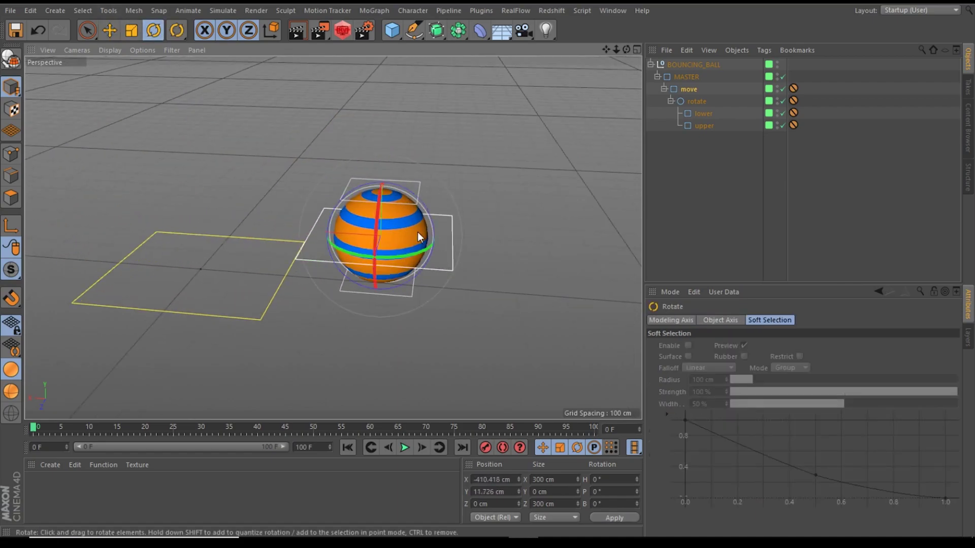
{"action": "left_click_drag", "start_coordinate": [418, 232], "coordinate": [408, 258]}
Step: Slide the rotate controller along X, then inspect a controller's Protection tag settings
{"action": "left_click", "coordinate": [695, 101]}
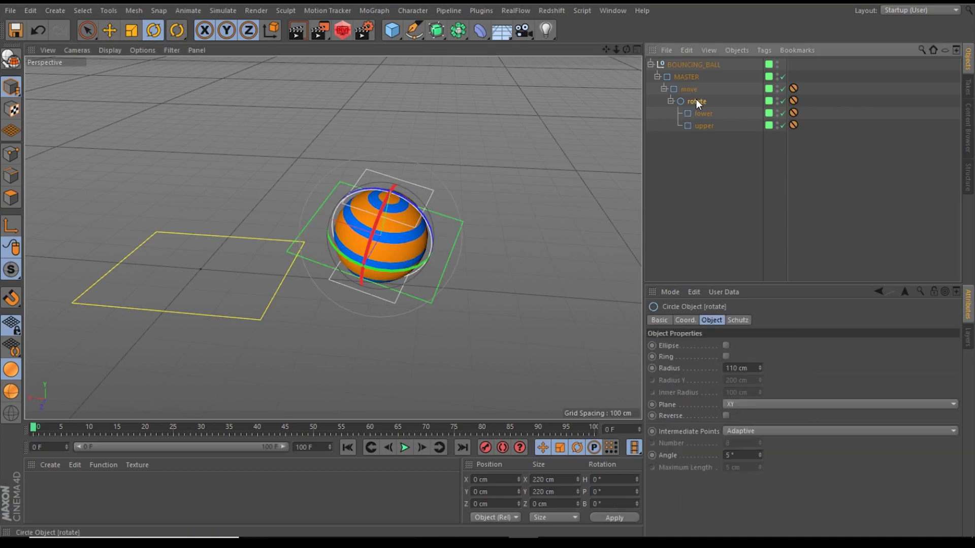
{"action": "left_click", "coordinate": [110, 32]}
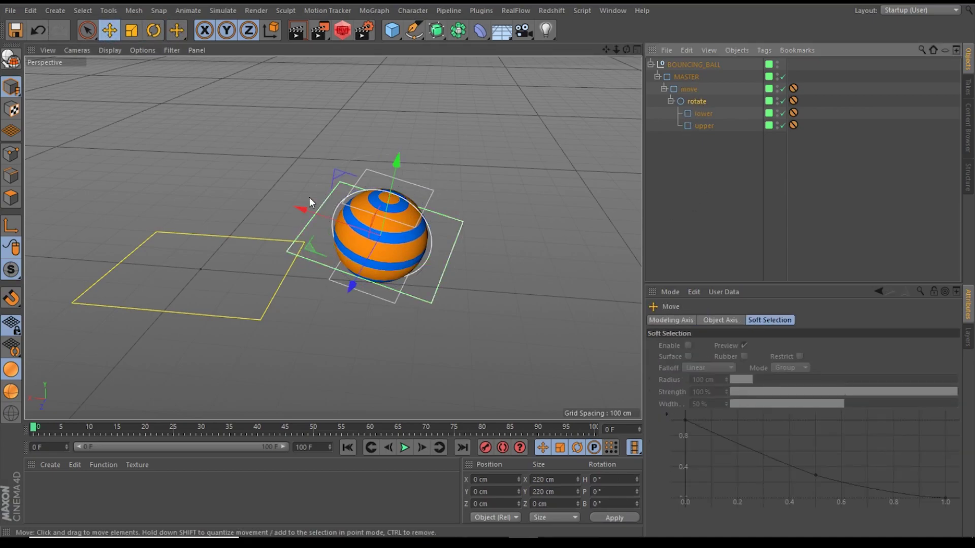
{"action": "left_click_drag", "start_coordinate": [309, 198], "coordinate": [292, 218]}
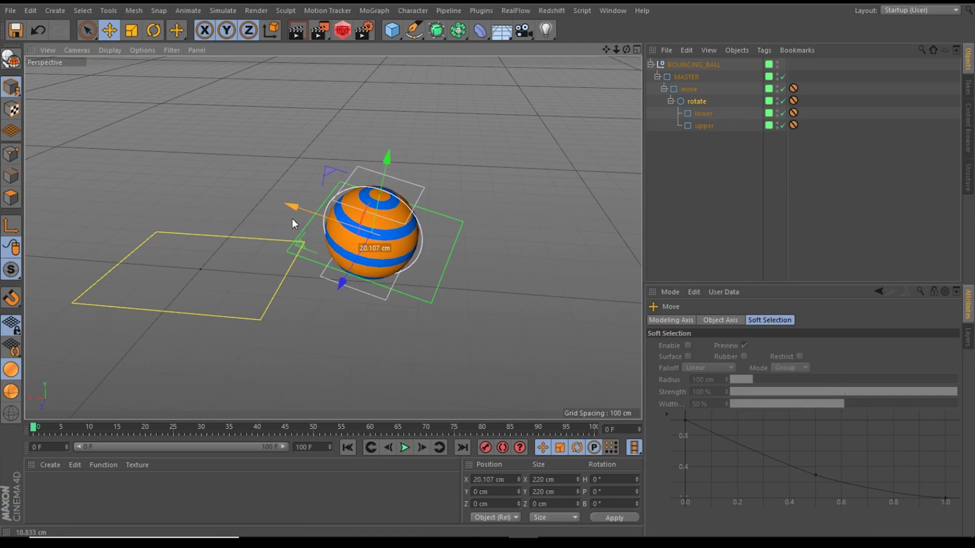
{"action": "left_click", "coordinate": [811, 183]}
{"action": "left_click", "coordinate": [793, 101]}
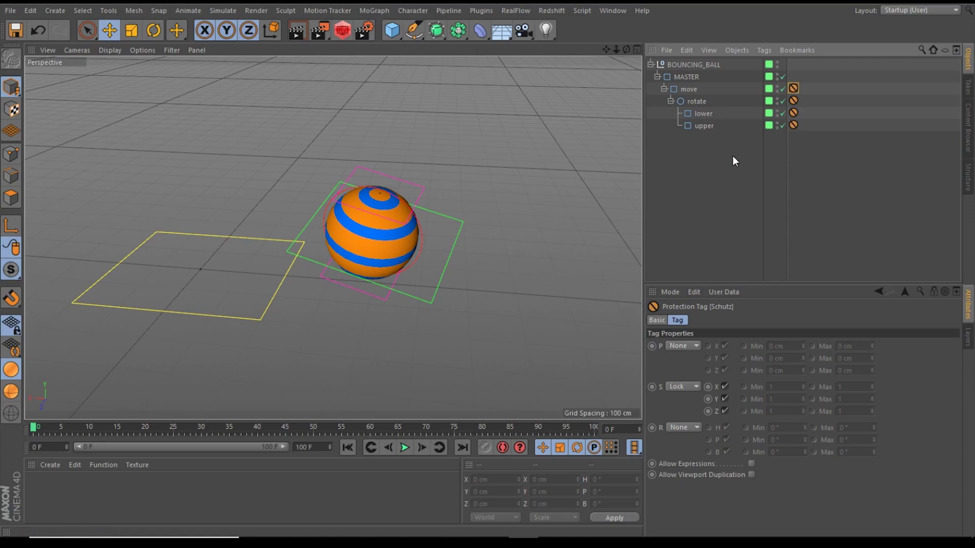
Step: Reset PSR on all five controllers, then show BOUNCING_BALL's user data Stretch 2 and Squash 2
{"action": "left_click_drag", "start_coordinate": [740, 146], "coordinate": [679, 78]}
{"action": "left_click", "coordinate": [407, 12]}
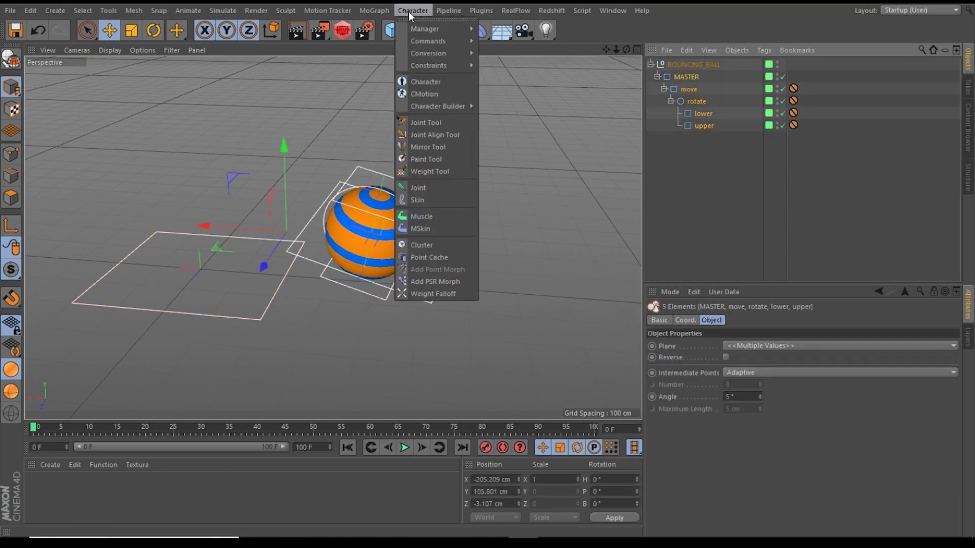
{"action": "mouse_move", "coordinate": [429, 45]}
{"action": "left_click", "coordinate": [520, 126]}
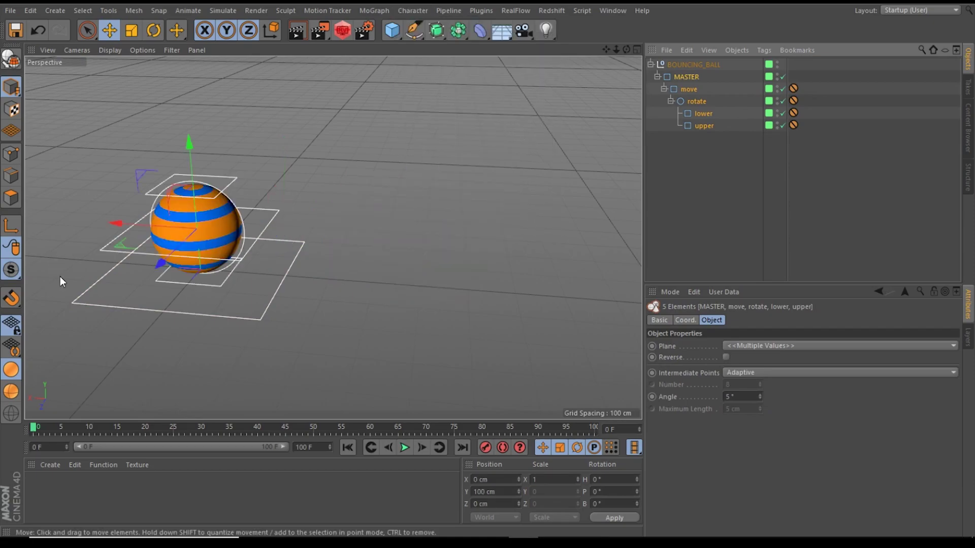
{"action": "left_click_drag", "start_coordinate": [627, 52], "coordinate": [640, 54]}
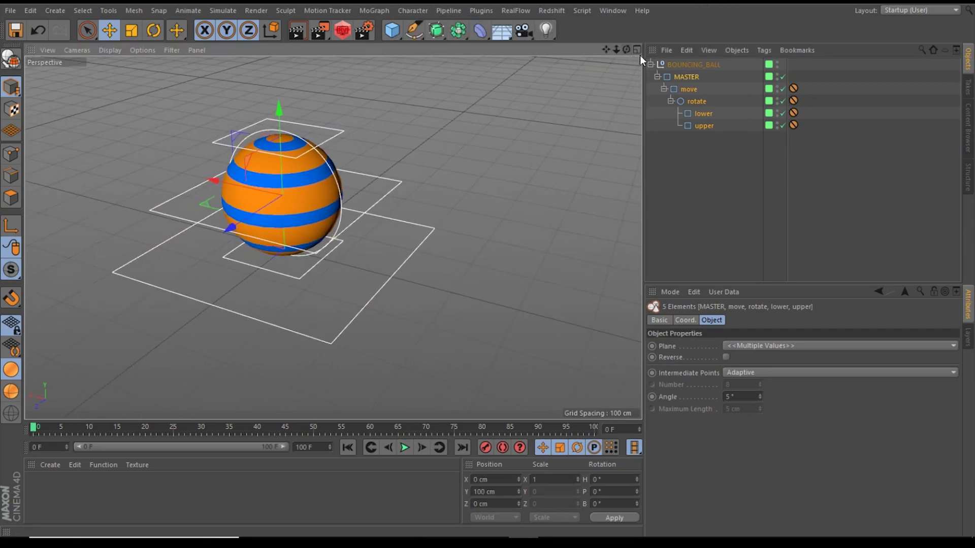
{"action": "left_click", "coordinate": [681, 64]}
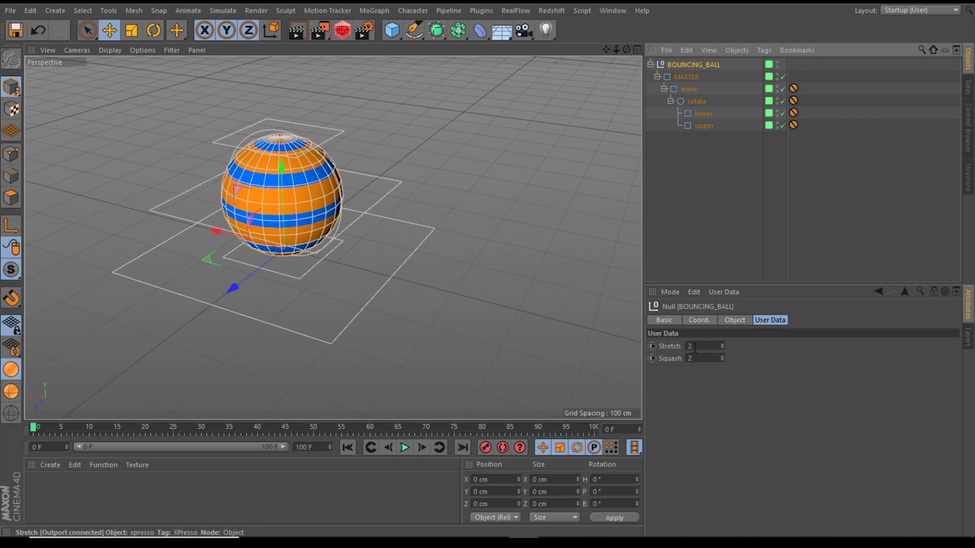
Step: Drag the upper controller down to Y −23.275 cm, leaving the ball slightly squashed
{"action": "left_click", "coordinate": [699, 223]}
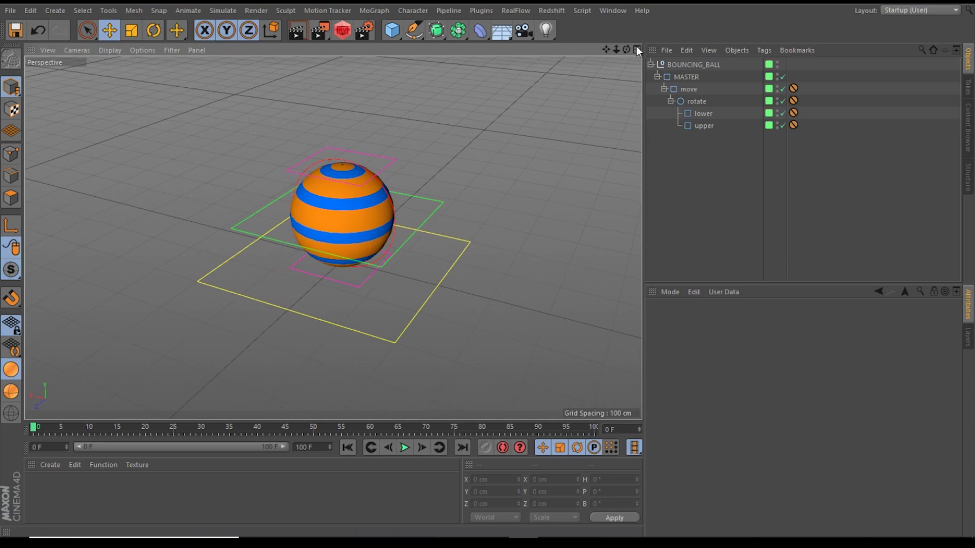
{"action": "left_click_drag", "start_coordinate": [626, 49], "coordinate": [615, 56]}
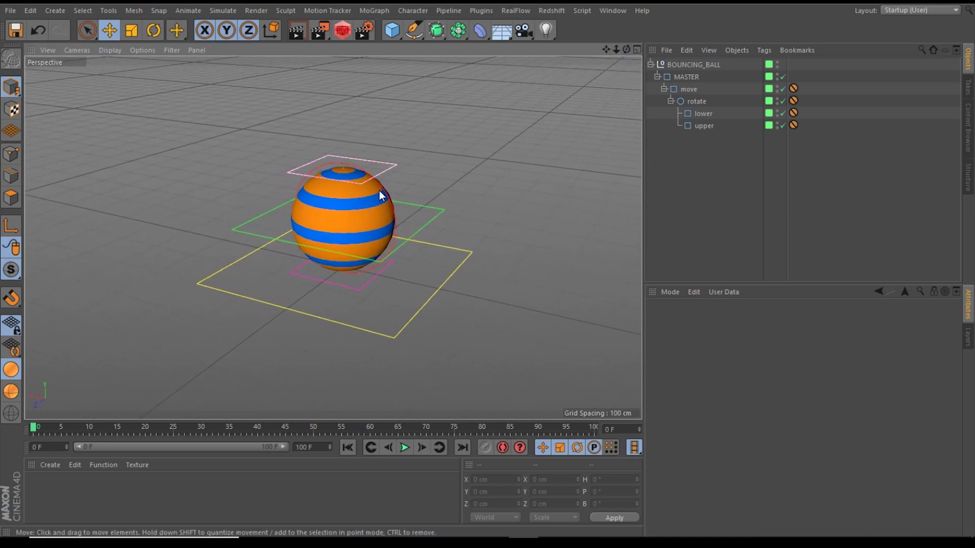
{"action": "left_click", "coordinate": [395, 164]}
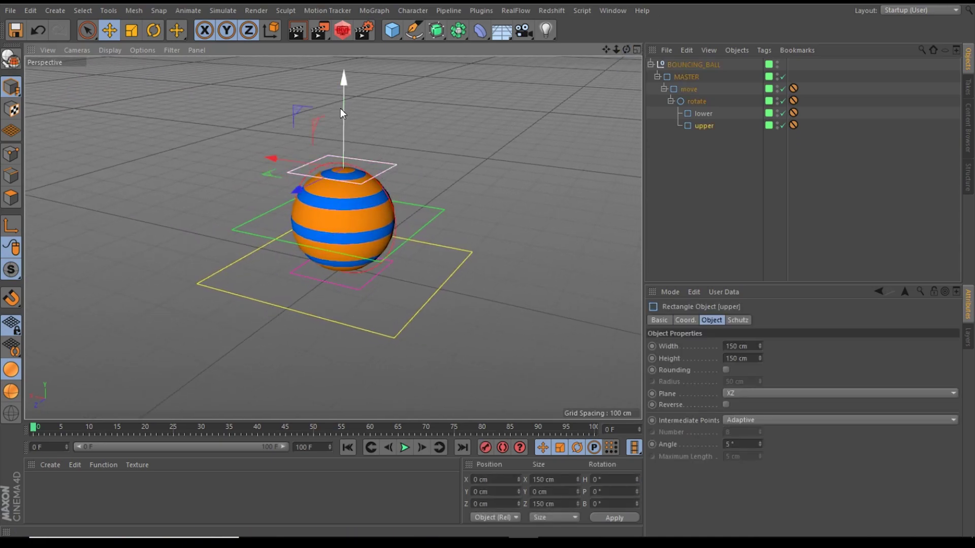
{"action": "left_click_drag", "start_coordinate": [342, 108], "coordinate": [361, 189]}
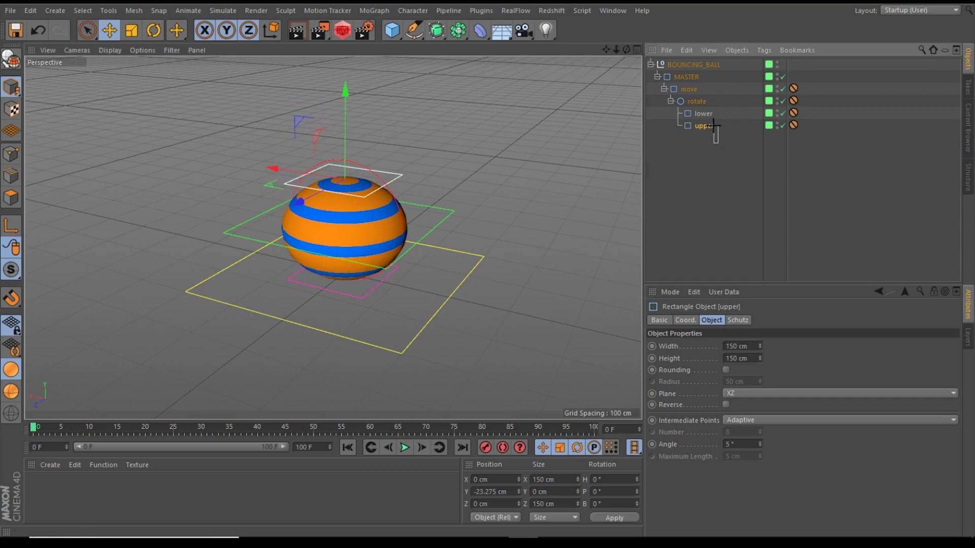
Step: Raise BOUNCING_BALL's user-data Stretch factor to 7 and Squash factor to 10
{"action": "left_click_drag", "start_coordinate": [701, 89], "coordinate": [694, 59]}
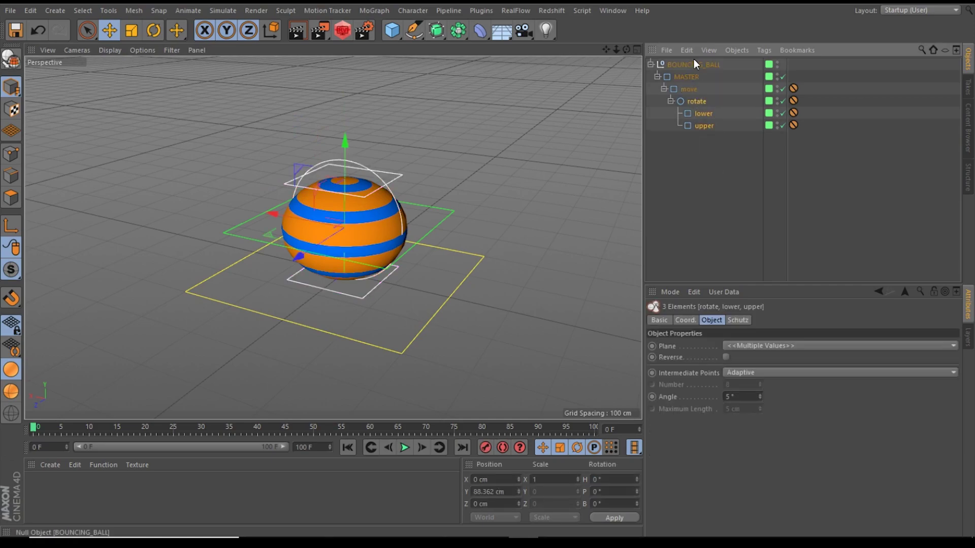
{"action": "left_click", "coordinate": [693, 65]}
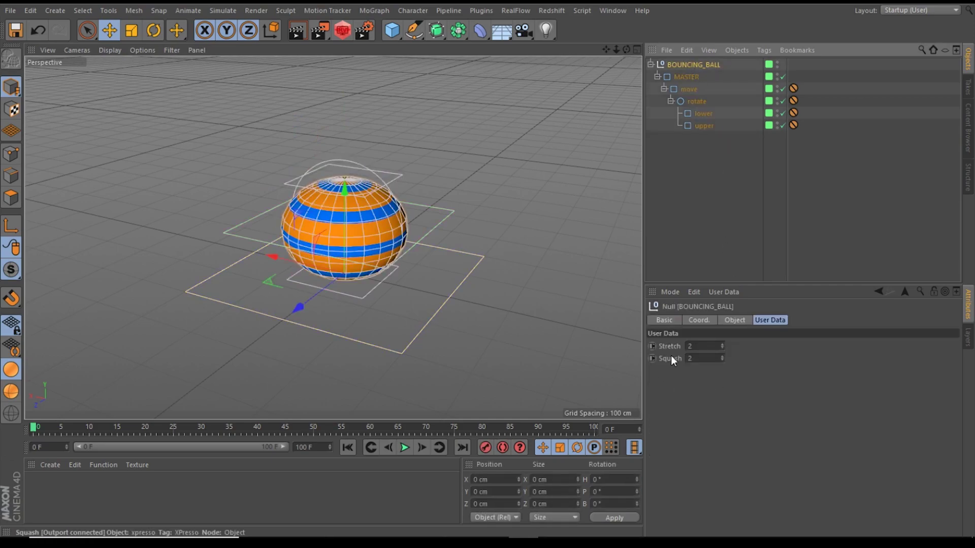
{"action": "left_click", "coordinate": [722, 345]}
{"action": "left_click", "coordinate": [722, 346]}
{"action": "left_click_drag", "start_coordinate": [723, 358], "coordinate": [724, 355]}
Step: Lower the upper controller to flatten the ball into a wide disc, then select all six rig objects
{"action": "left_click", "coordinate": [727, 226]}
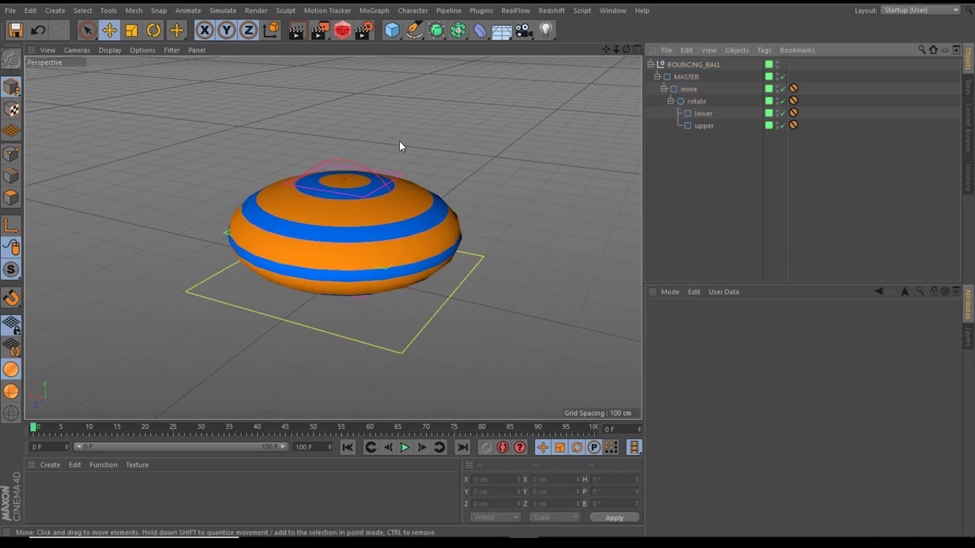
{"action": "left_click", "coordinate": [401, 172]}
{"action": "mouse_move", "coordinate": [344, 105]}
{"action": "left_mouse_down"}
{"action": "mouse_move", "coordinate": [343, 60]}
{"action": "mouse_move", "coordinate": [352, 102]}
{"action": "mouse_move", "coordinate": [345, 60]}
{"action": "mouse_move", "coordinate": [351, 145]}
{"action": "mouse_move", "coordinate": [349, 111]}
{"action": "left_mouse_up"}
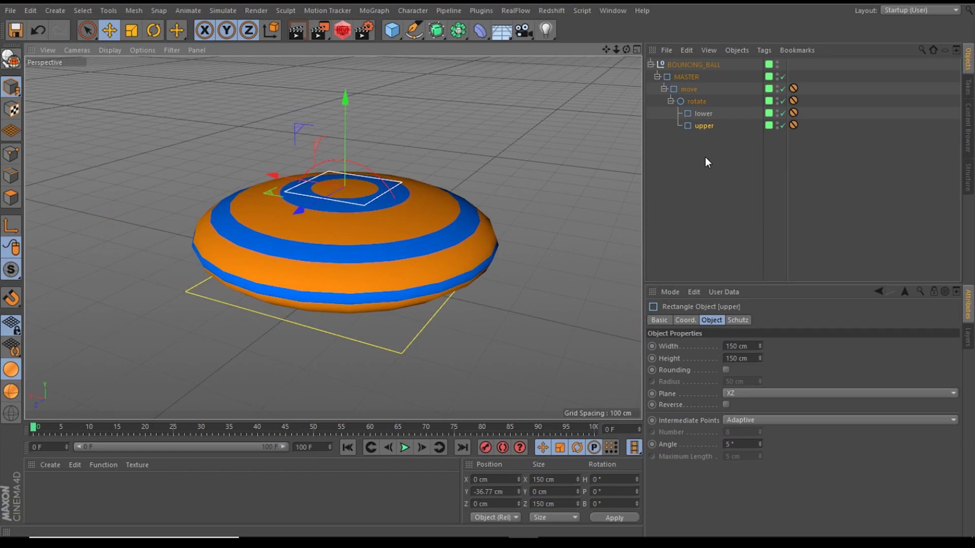
{"action": "left_click", "coordinate": [701, 157]}
{"action": "left_click_drag", "start_coordinate": [717, 149], "coordinate": [676, 59]}
{"action": "scroll", "coordinate": [429, 269], "scroll_direction": "down", "scroll_amount": 4}
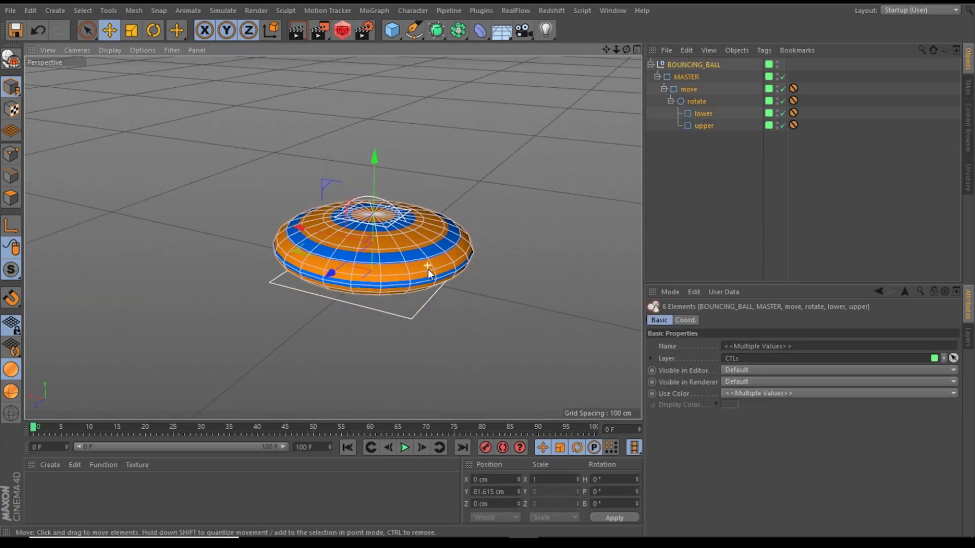